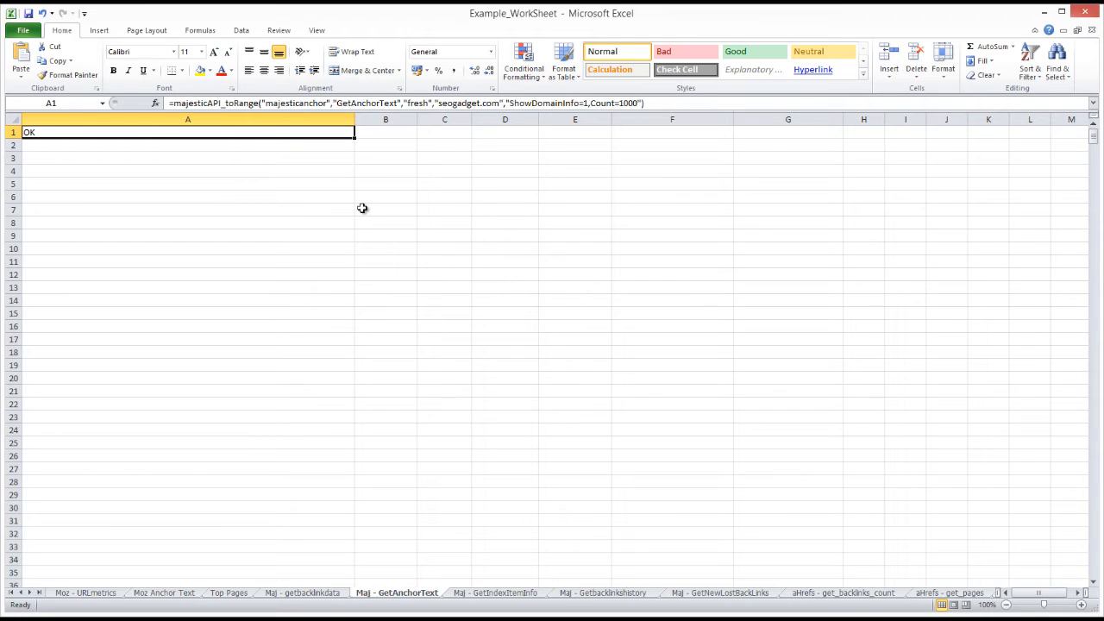
Examine the GetAnchorText, "fresh", seogadget.com and Count=1000 arguments of the majesticAPI_toRange formula in cell A1
{"action": "left_click", "coordinate": [324, 194]}
{"action": "left_click", "coordinate": [297, 133]}
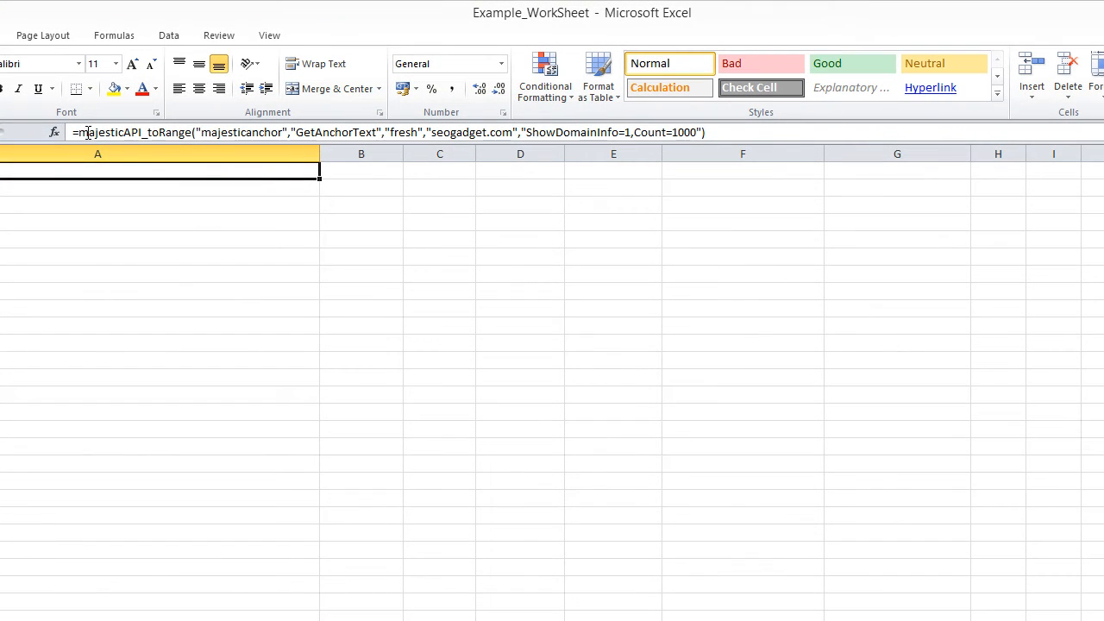
{"action": "left_click", "coordinate": [88, 132]}
{"action": "left_click", "coordinate": [201, 132]}
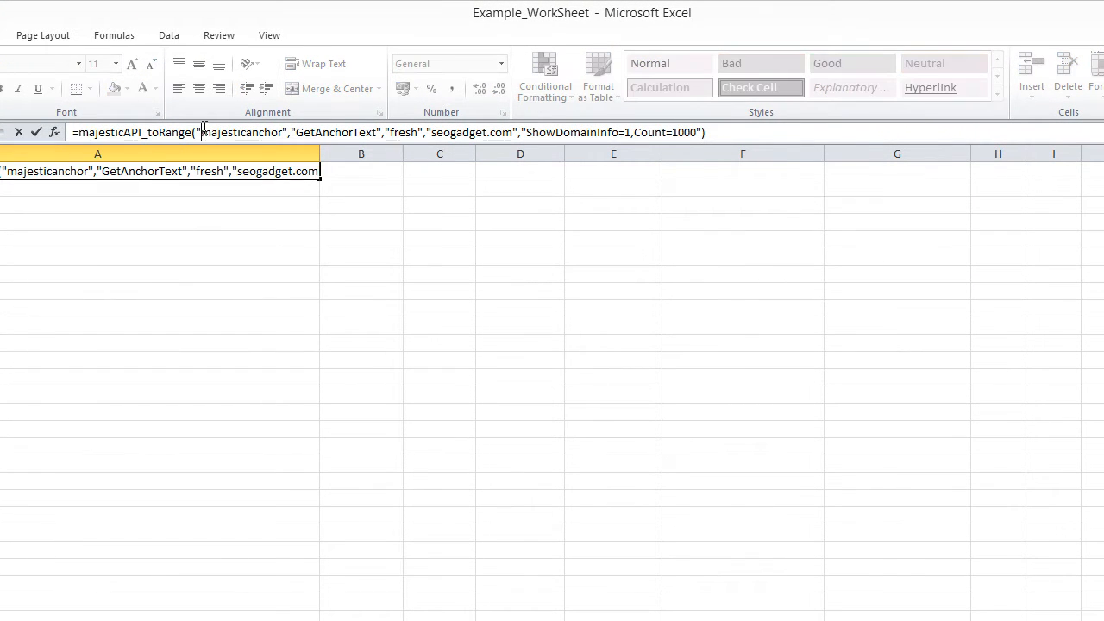
{"action": "left_click_drag", "start_coordinate": [297, 134], "coordinate": [373, 132]}
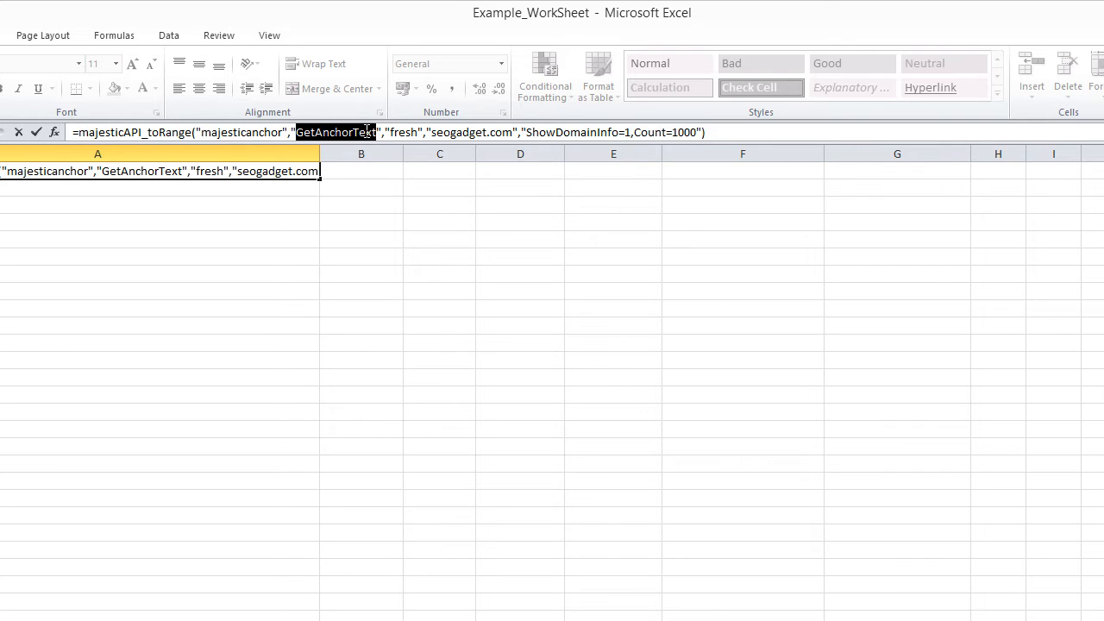
{"action": "left_click", "coordinate": [399, 132]}
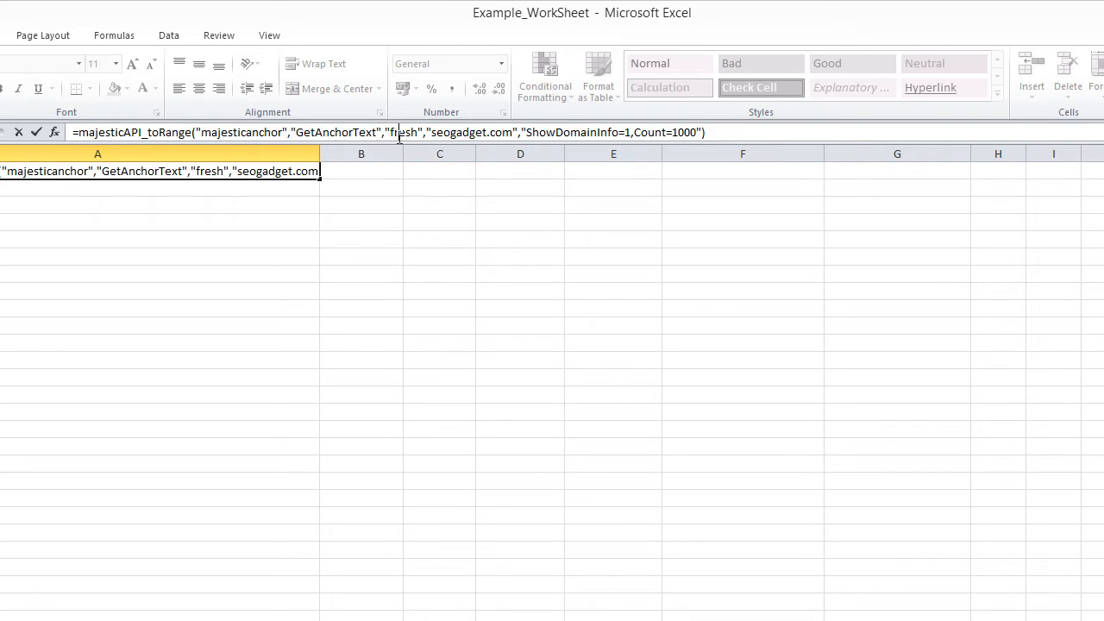
{"action": "mouse_move", "coordinate": [393, 132]}
{"action": "left_mouse_down"}
{"action": "mouse_move", "coordinate": [419, 132]}
{"action": "mouse_move", "coordinate": [409, 134]}
{"action": "left_mouse_up"}
{"action": "left_click", "coordinate": [445, 136]}
{"action": "left_click_drag", "start_coordinate": [430, 132], "coordinate": [513, 134]}
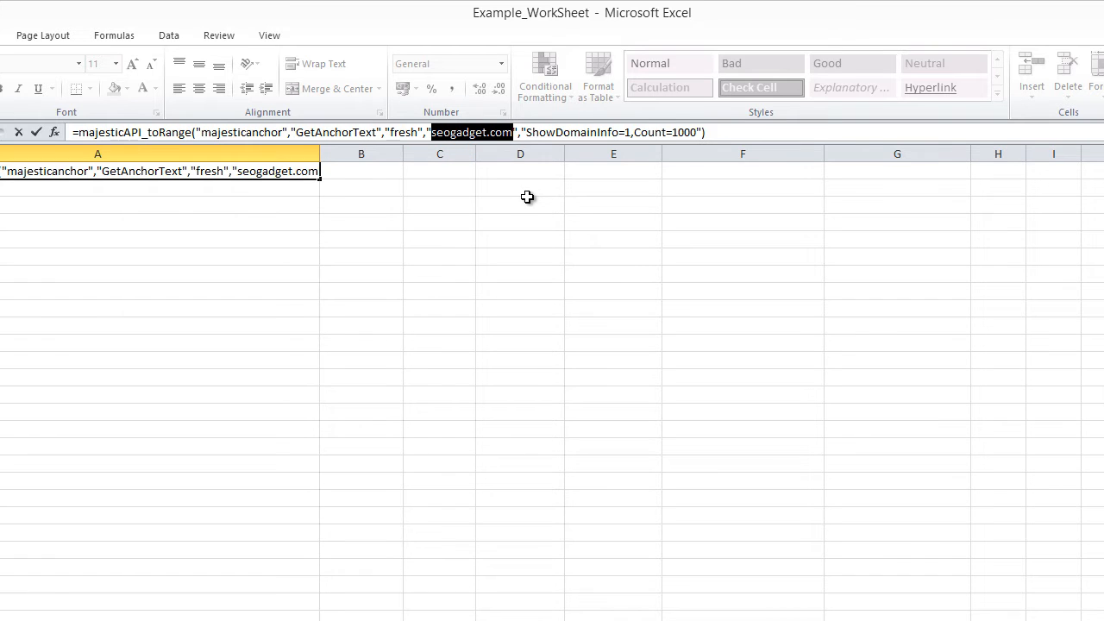
{"action": "left_click", "coordinate": [637, 134]}
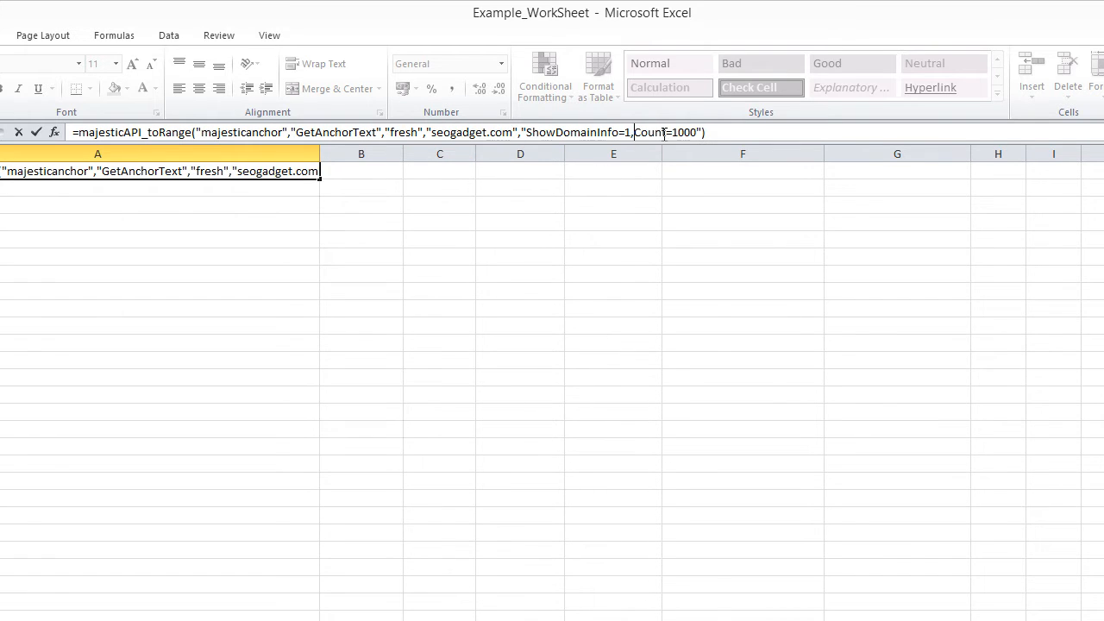
{"action": "left_click_drag", "start_coordinate": [634, 133], "coordinate": [698, 132]}
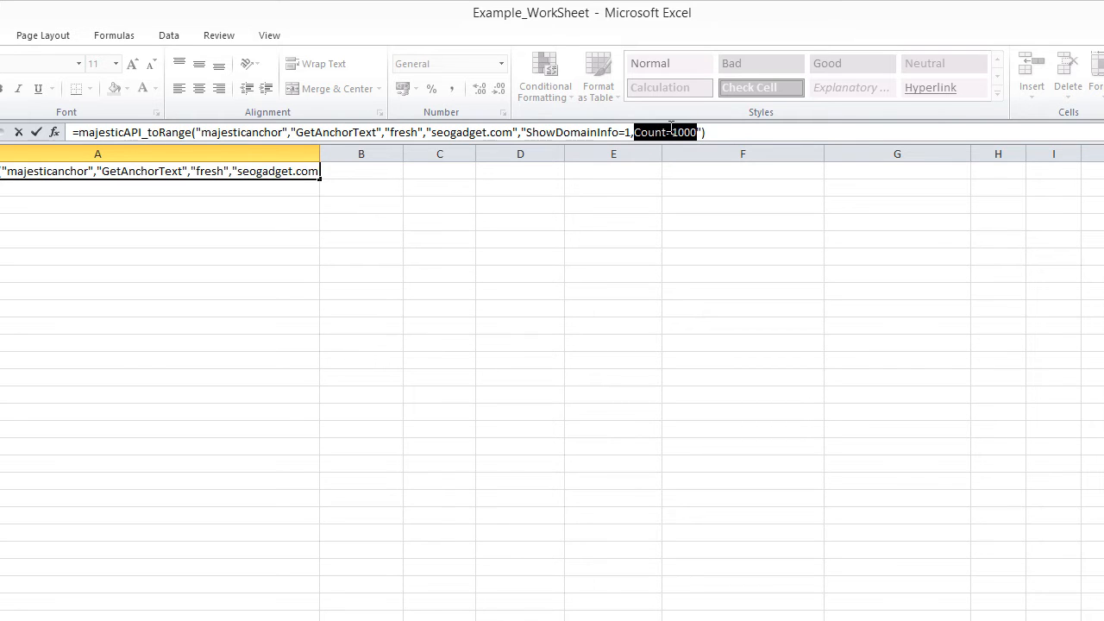
{"action": "left_click", "coordinate": [720, 134]}
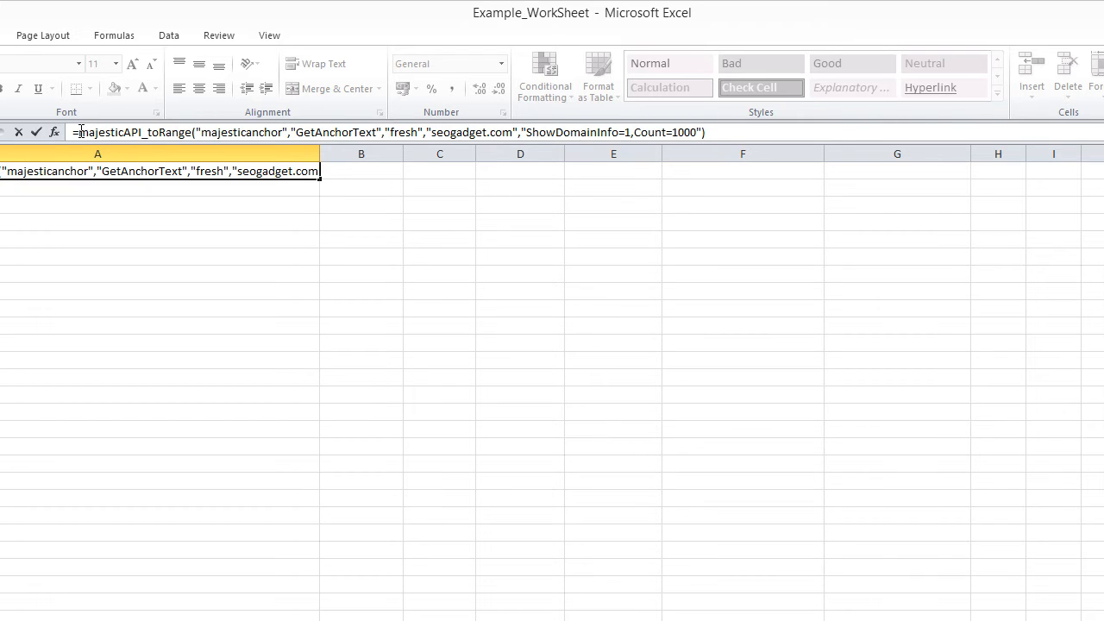
Inspect the function name and the "majesticanchor" table argument of the formula in A1, leaving the formula as it is
{"action": "left_click_drag", "start_coordinate": [78, 132], "coordinate": [141, 132]}
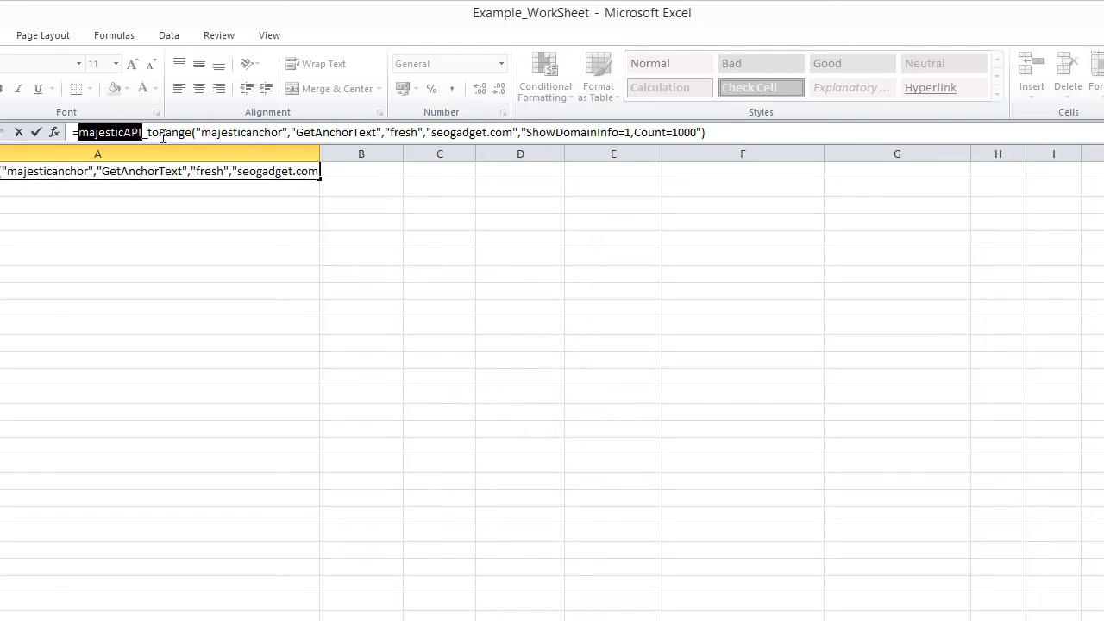
{"action": "left_click", "coordinate": [161, 135]}
{"action": "left_click_drag", "start_coordinate": [142, 132], "coordinate": [289, 136]}
{"action": "left_click", "coordinate": [197, 131]}
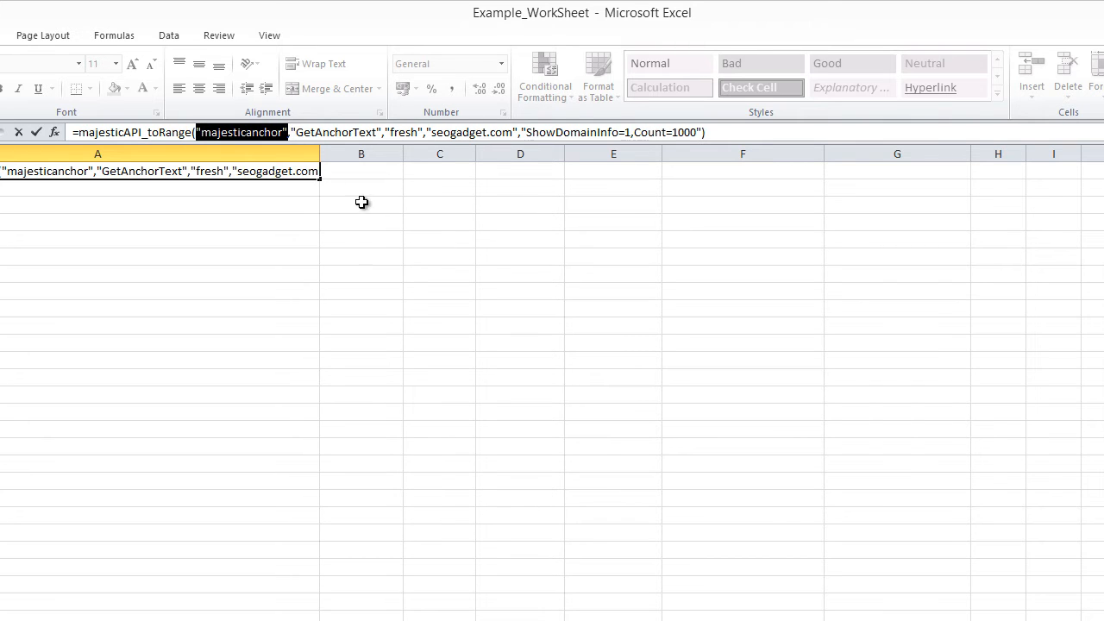
{"action": "left_click", "coordinate": [233, 133]}
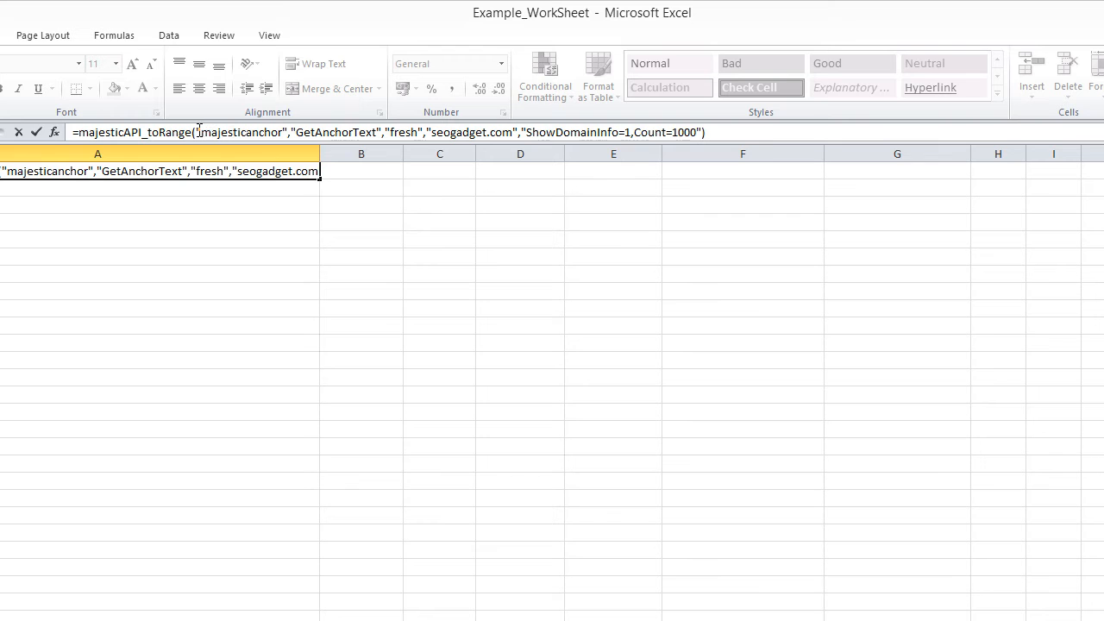
{"action": "left_click_drag", "start_coordinate": [199, 132], "coordinate": [293, 132]}
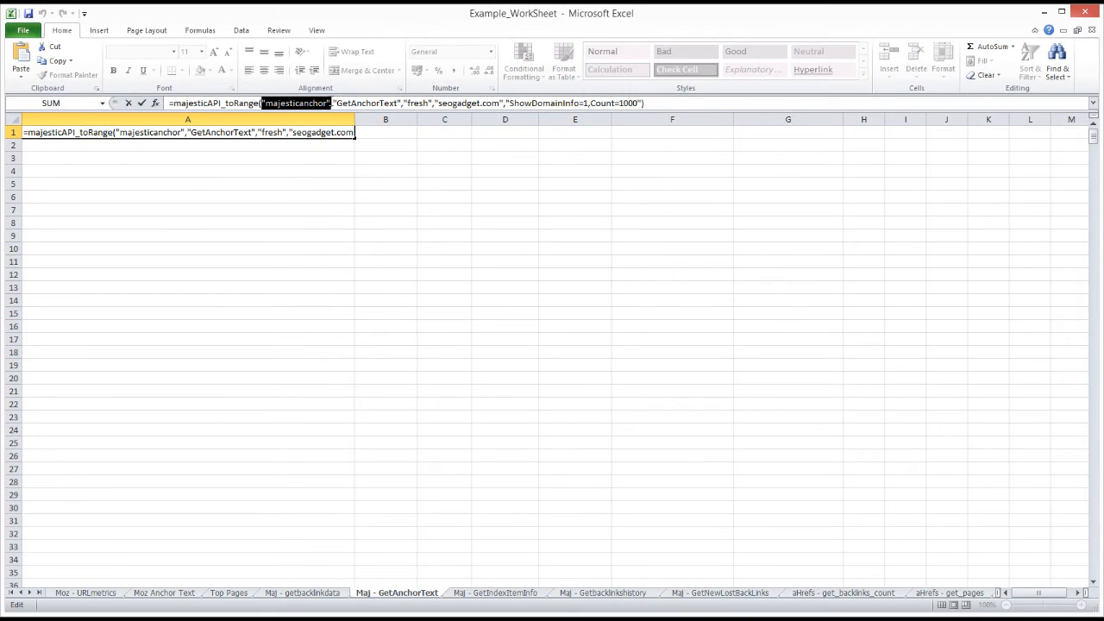
{"action": "left_click", "coordinate": [333, 102]}
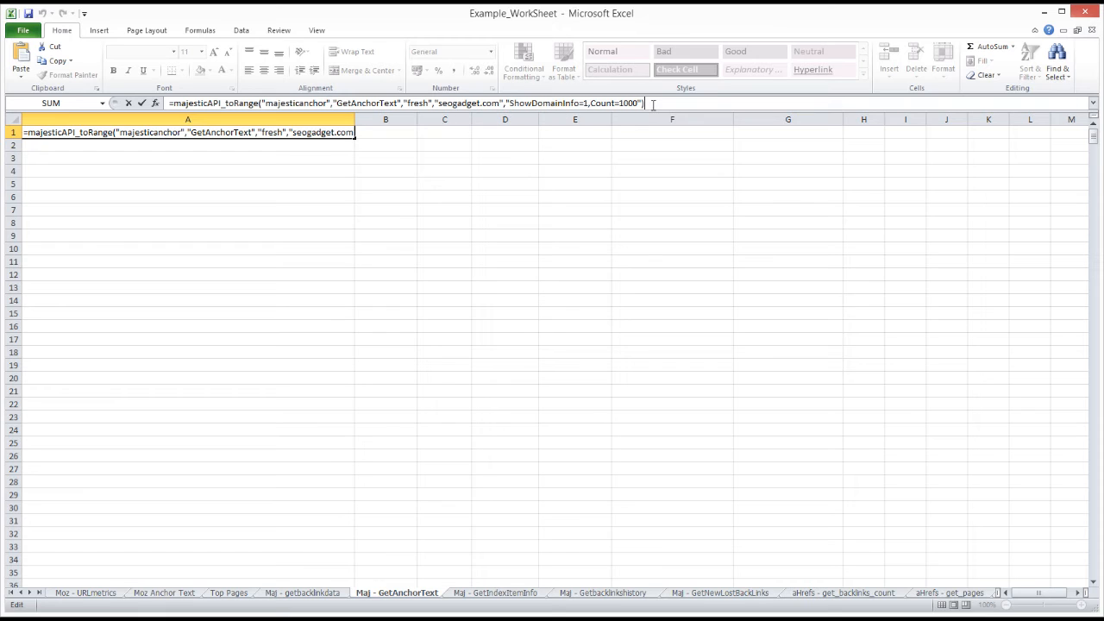
{"action": "key", "text": "Return"}
Create a table at cell A5 without existing headers and name it majesticanchor
{"action": "left_click", "coordinate": [108, 181]}
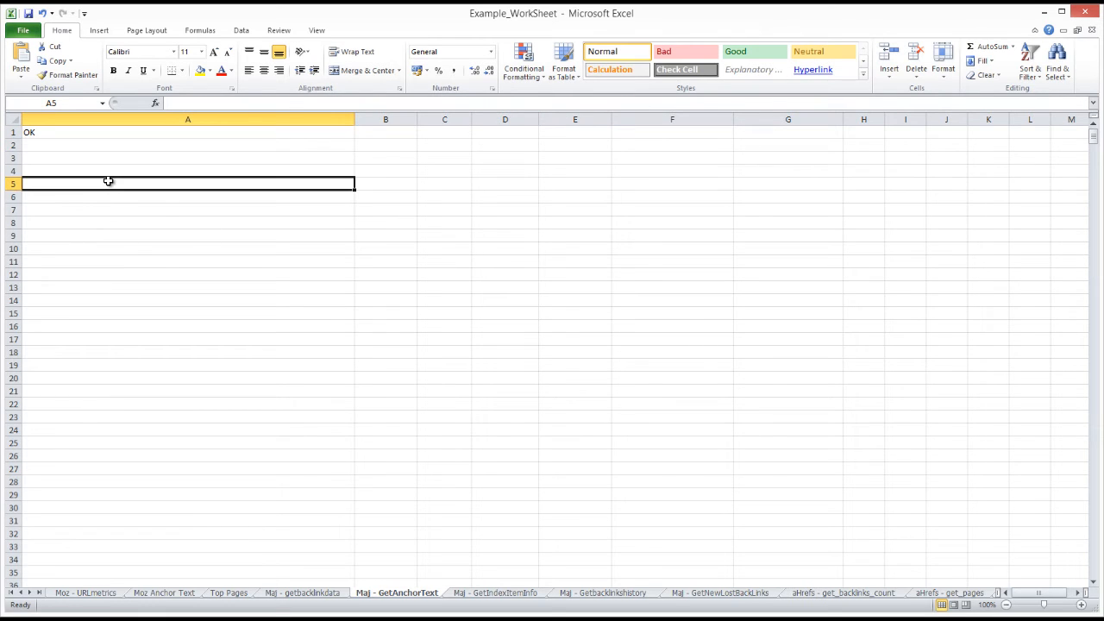
{"action": "key", "text": "ctrl+t"}
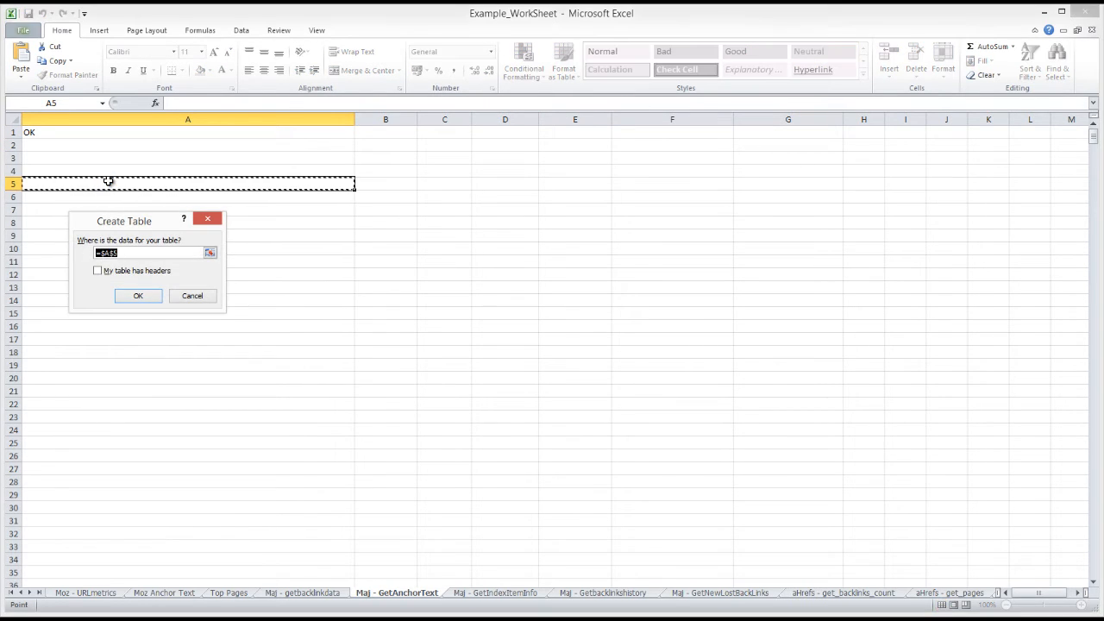
{"action": "left_click", "coordinate": [136, 295]}
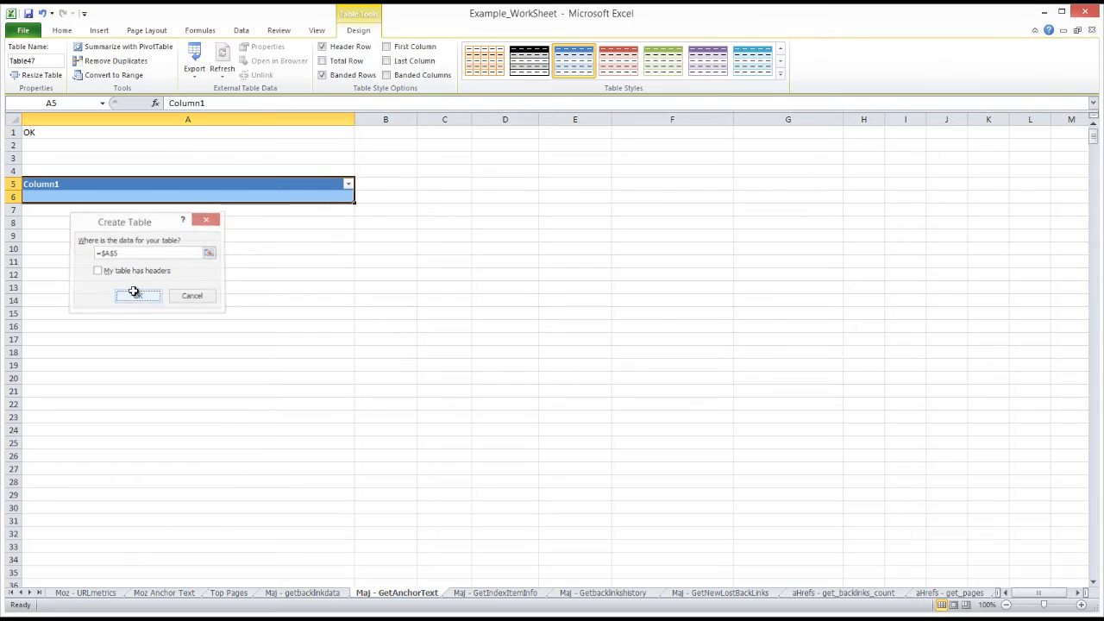
{"action": "left_click", "coordinate": [51, 60]}
{"action": "type", "text": "majesti"}
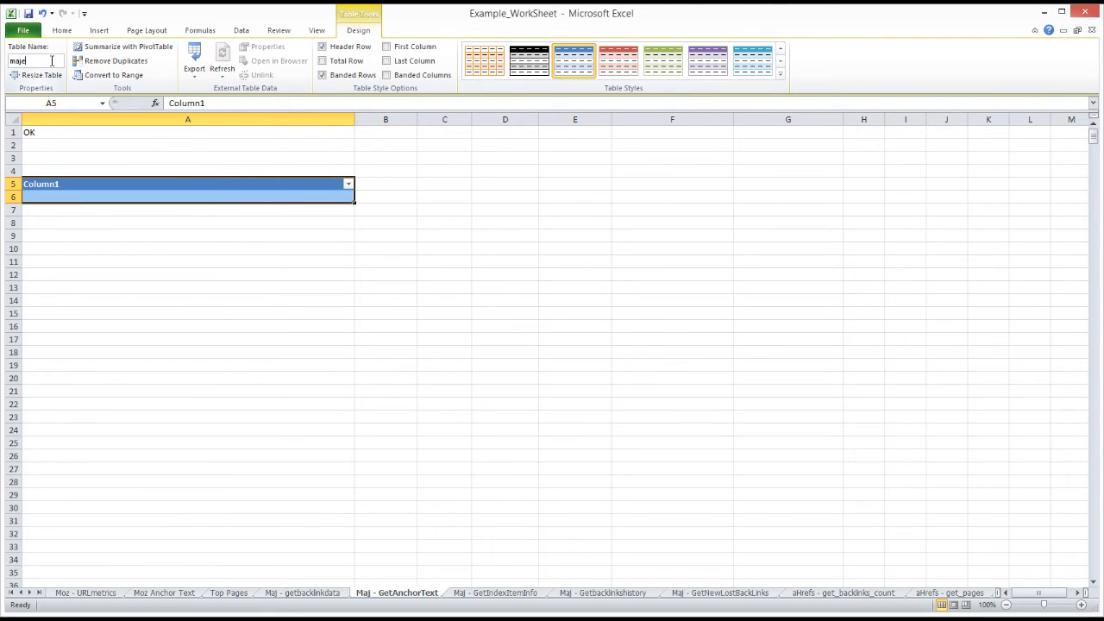
{"action": "type", "text": "canchor"}
{"action": "key", "text": "Return"}
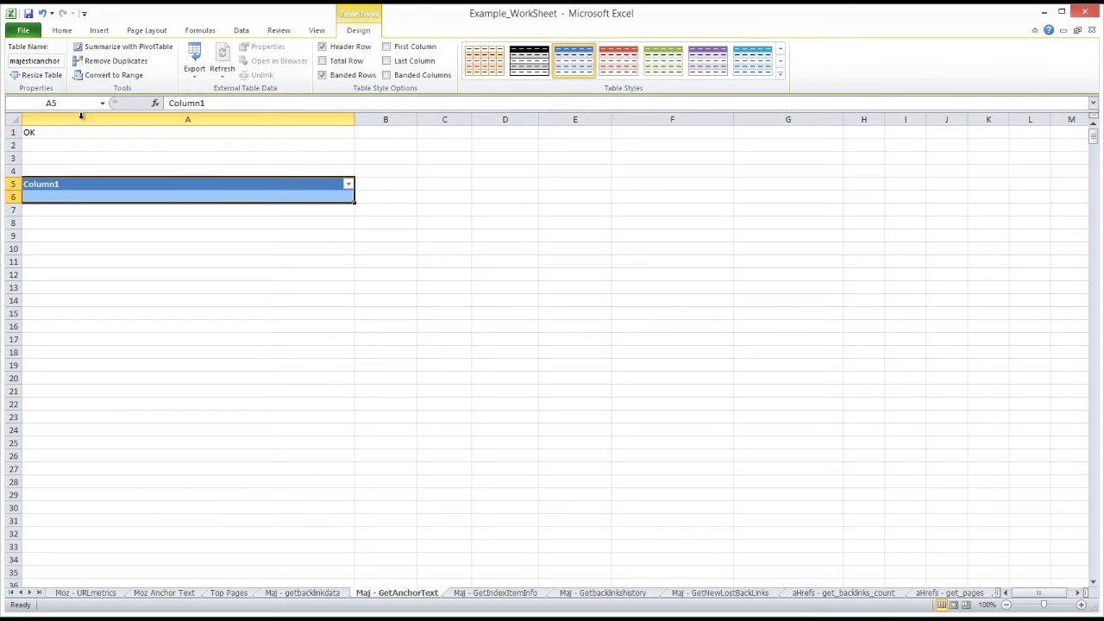
Re-run the majesticAPI_toRange formula in A1 to fill the majesticanchor table with the anchor text data
{"action": "left_click", "coordinate": [70, 134]}
{"action": "left_click", "coordinate": [660, 102]}
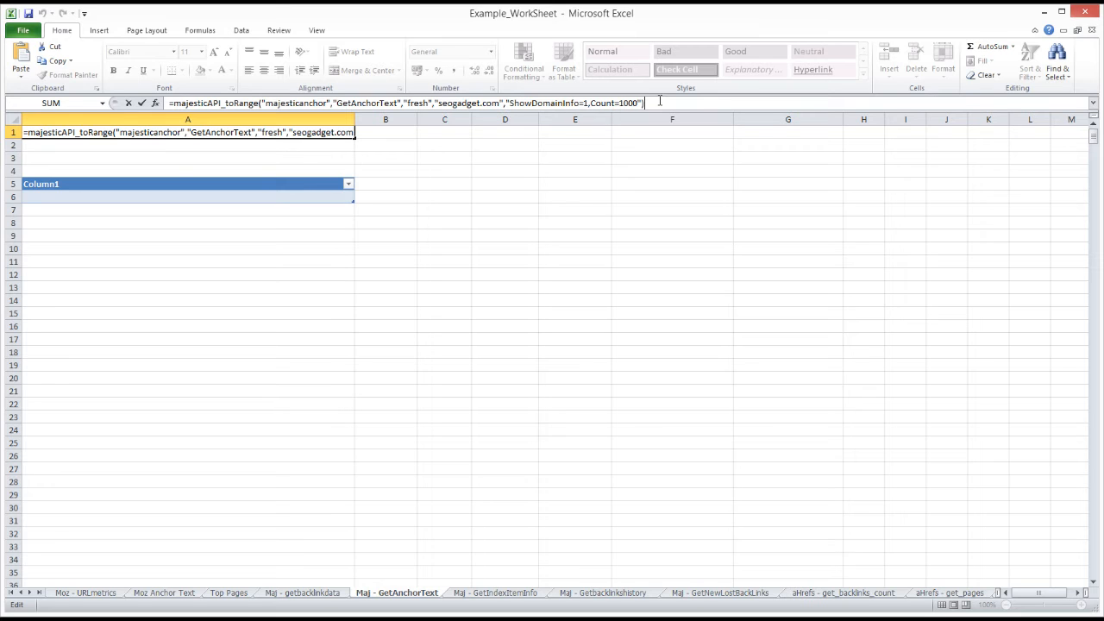
{"action": "key", "text": "Return"}
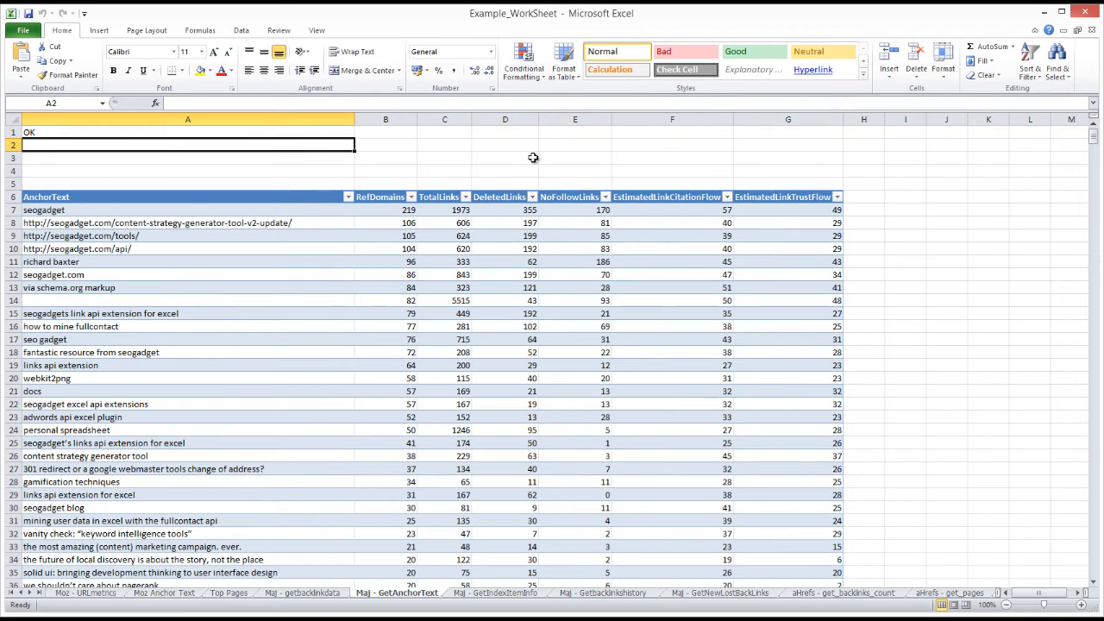
Review the returned anchor text table, comparing the RefDomains and TotalLinks values for the seogadget anchor
{"action": "scroll", "coordinate": [347, 289], "scroll_direction": "down", "scroll_amount": 2}
{"action": "scroll", "coordinate": [353, 287], "scroll_direction": "up", "scroll_amount": 2}
{"action": "left_click", "coordinate": [404, 226]}
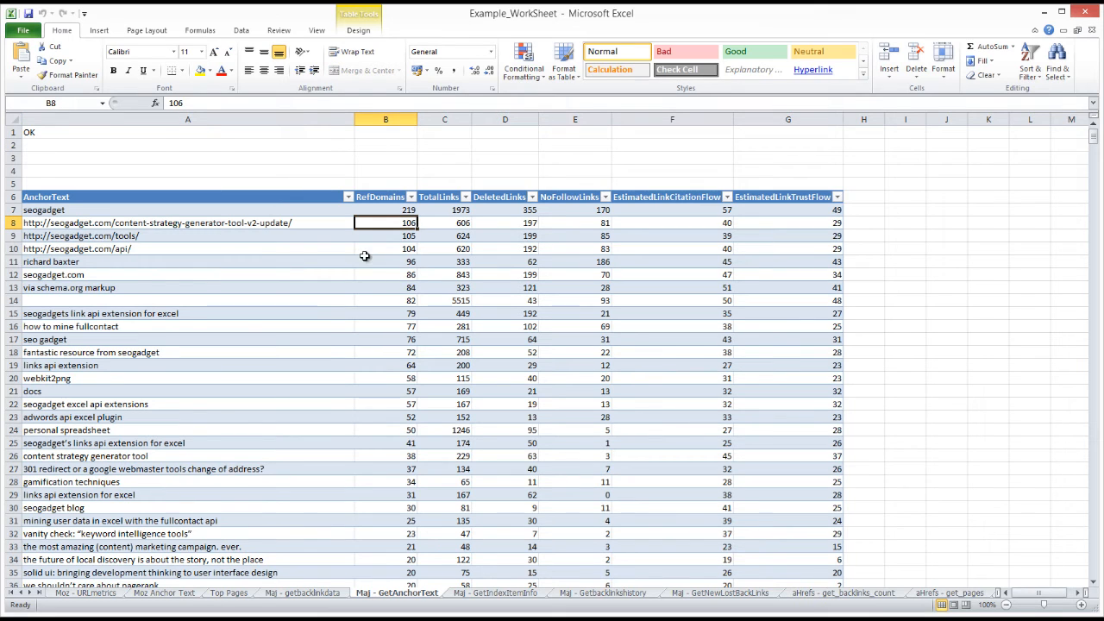
{"action": "left_click", "coordinate": [392, 211]}
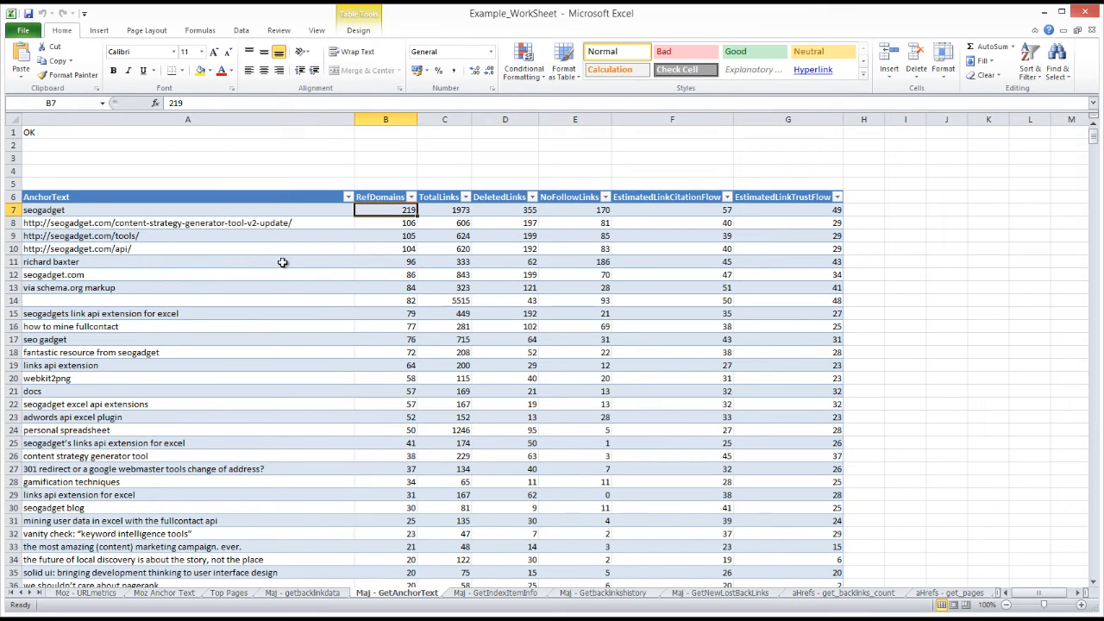
{"action": "left_click", "coordinate": [83, 210]}
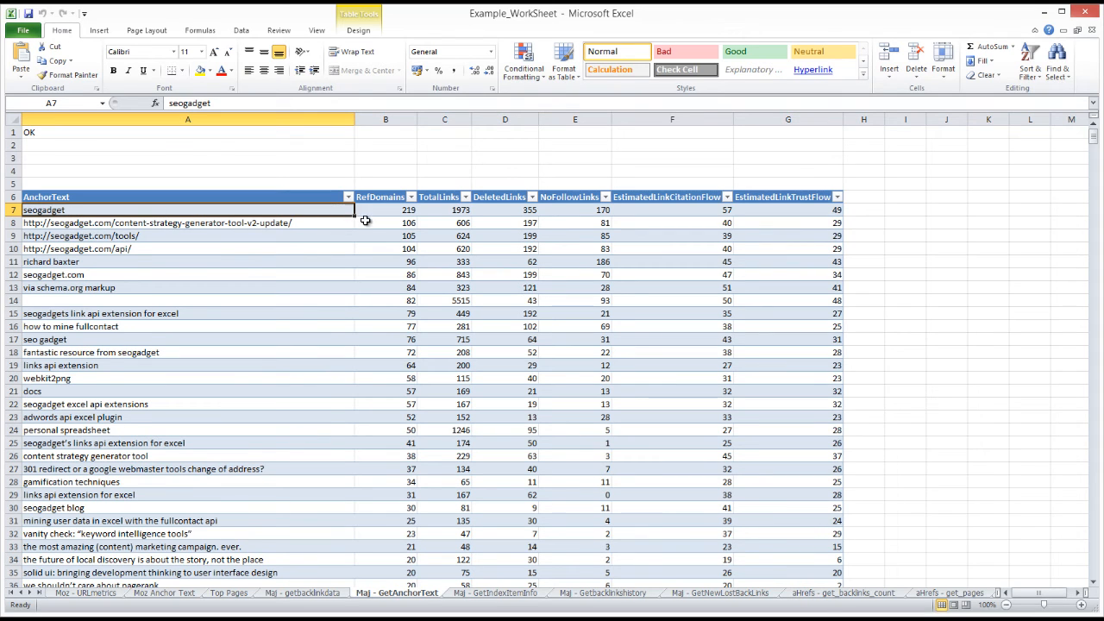
{"action": "left_click", "coordinate": [376, 211]}
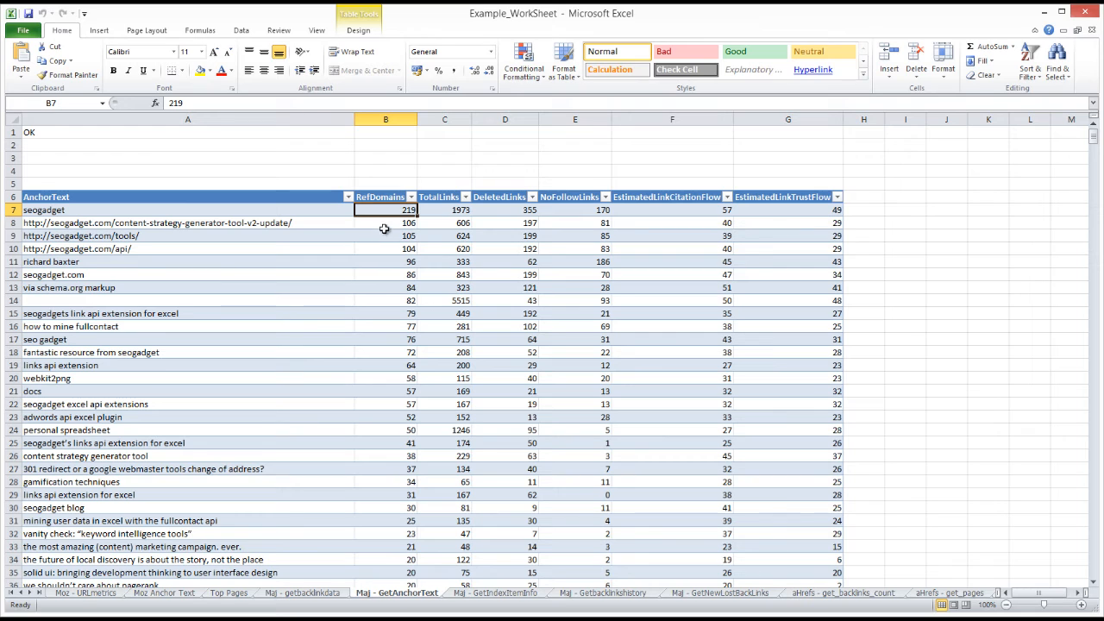
{"action": "left_click", "coordinate": [446, 212]}
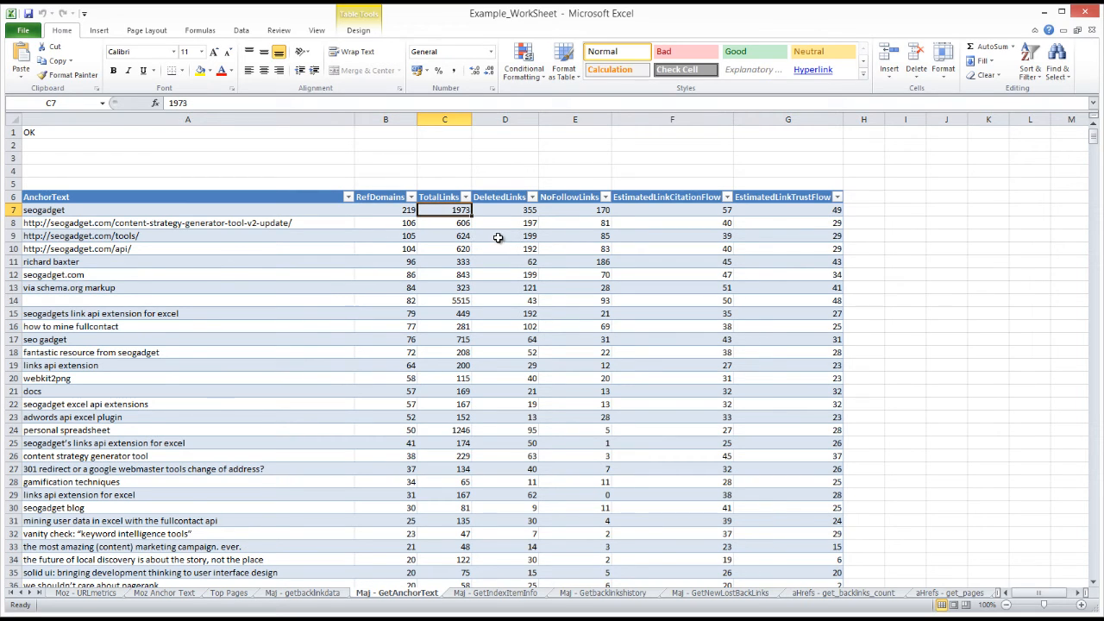
{"action": "left_click", "coordinate": [373, 214]}
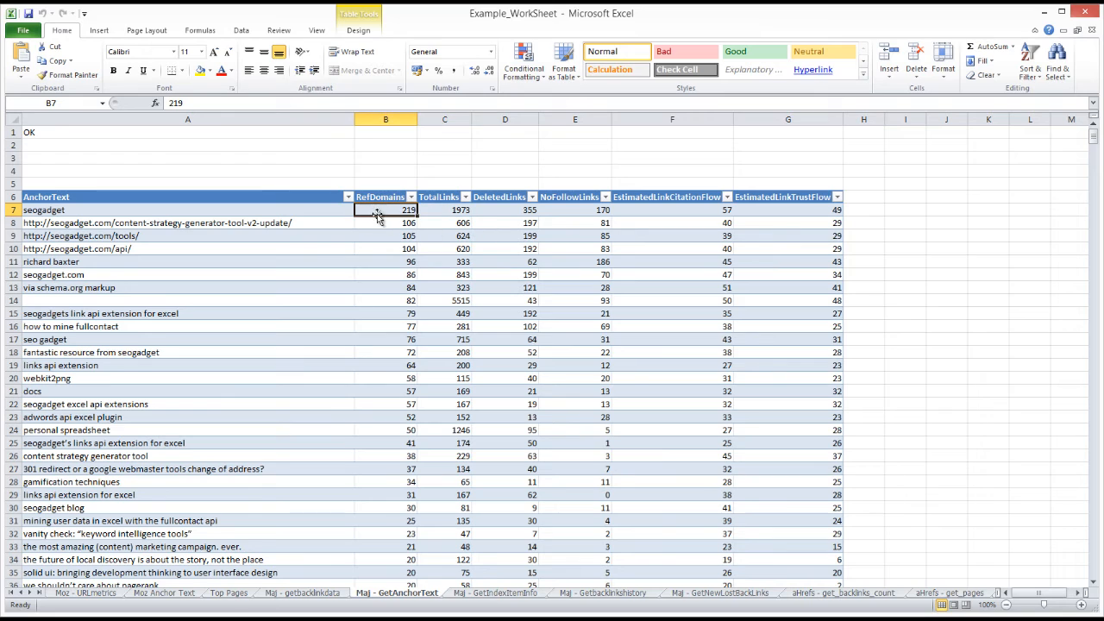
{"action": "left_click", "coordinate": [429, 214]}
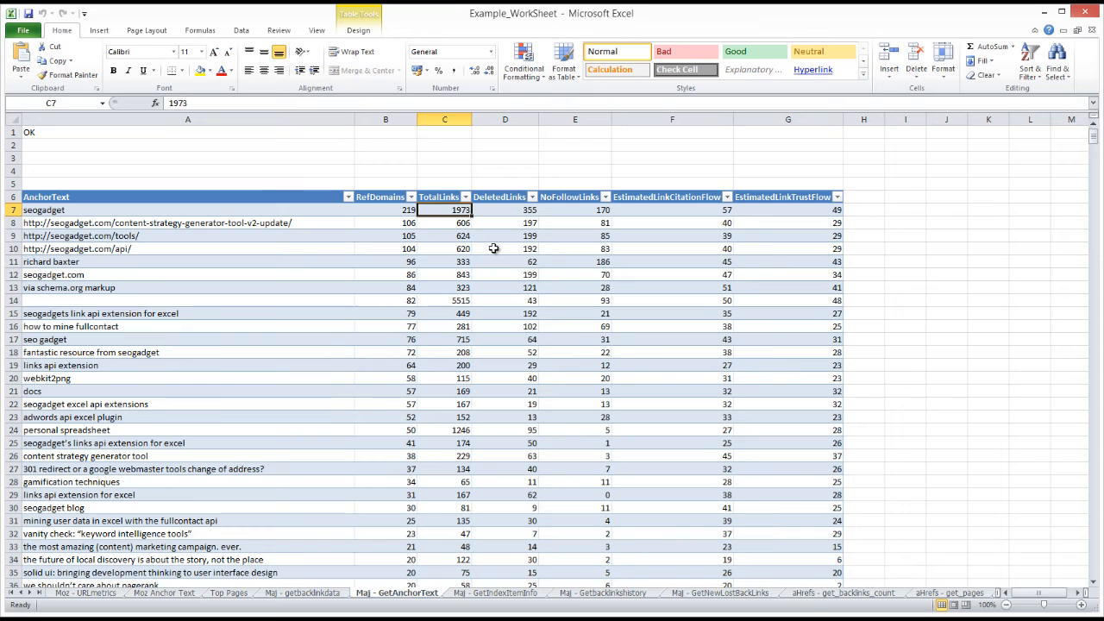
{"action": "left_click", "coordinate": [403, 215]}
{"action": "left_click", "coordinate": [431, 214]}
{"action": "left_click", "coordinate": [402, 216]}
{"action": "left_click", "coordinate": [430, 214]}
{"action": "left_click", "coordinate": [406, 216]}
{"action": "left_click", "coordinate": [429, 214]}
{"action": "left_click", "coordinate": [405, 216]}
{"action": "left_click", "coordinate": [424, 214]}
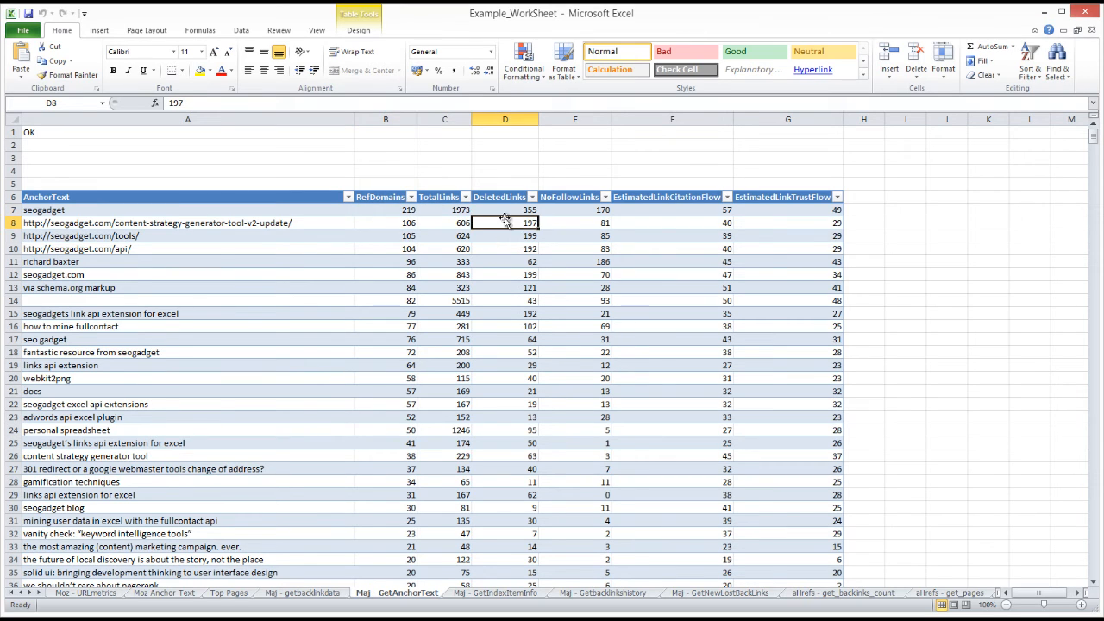
Examine the DeletedLinks values in the first two rows of the anchor text table
{"action": "left_click", "coordinate": [505, 213]}
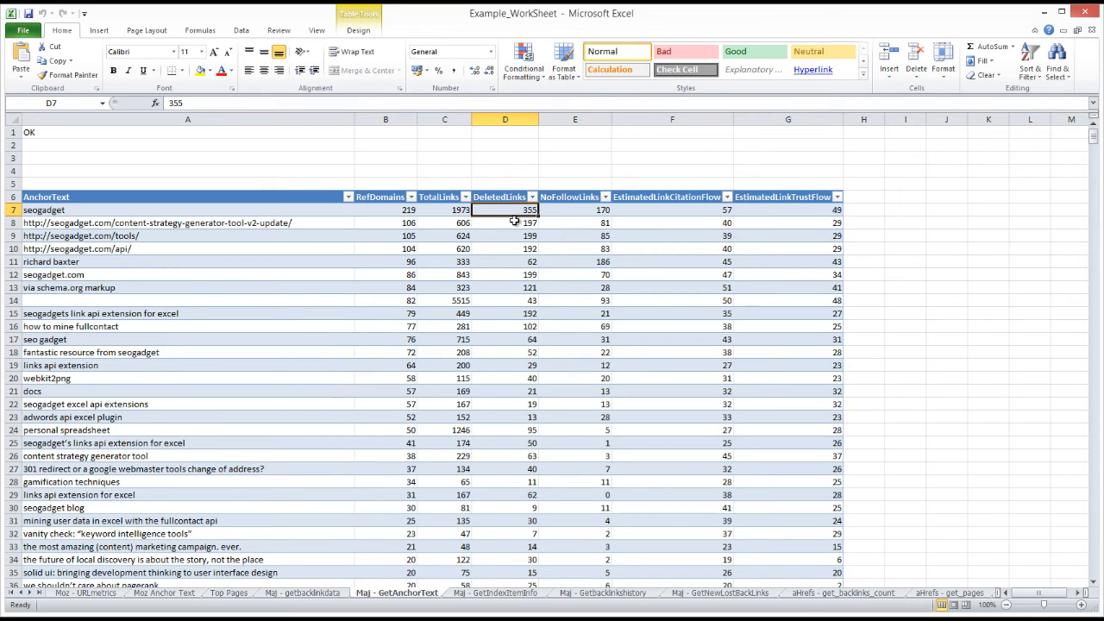
{"action": "left_click", "coordinate": [511, 222]}
{"action": "left_click", "coordinate": [517, 212]}
{"action": "left_click_drag", "start_coordinate": [521, 225], "coordinate": [517, 212]}
{"action": "left_click", "coordinate": [518, 212]}
{"action": "left_click_drag", "start_coordinate": [517, 216], "coordinate": [515, 222]}
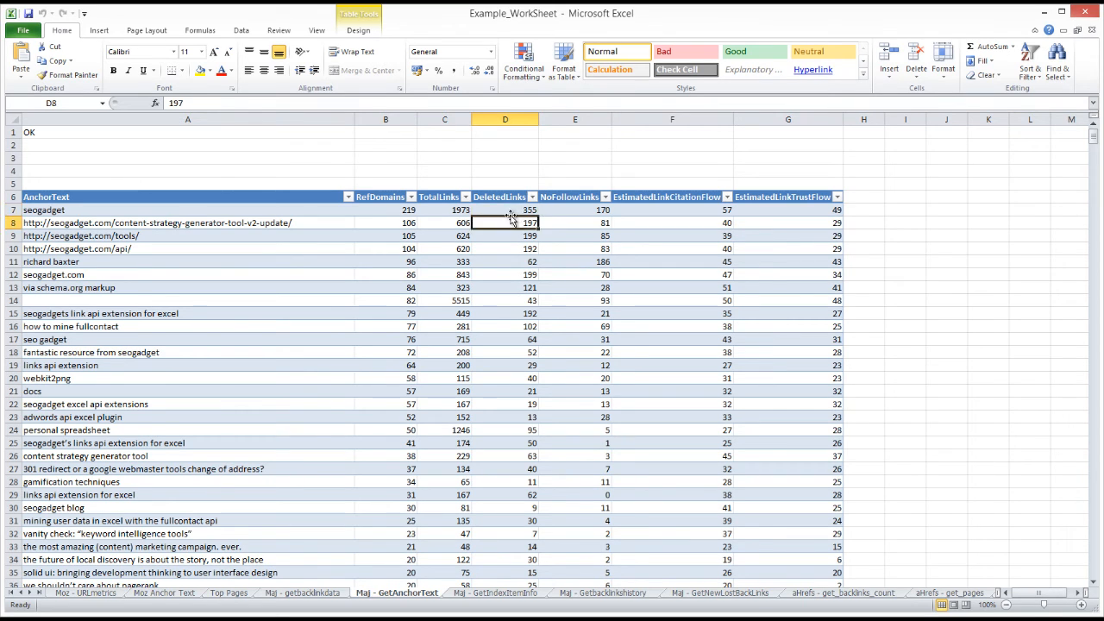
{"action": "left_click", "coordinate": [510, 213]}
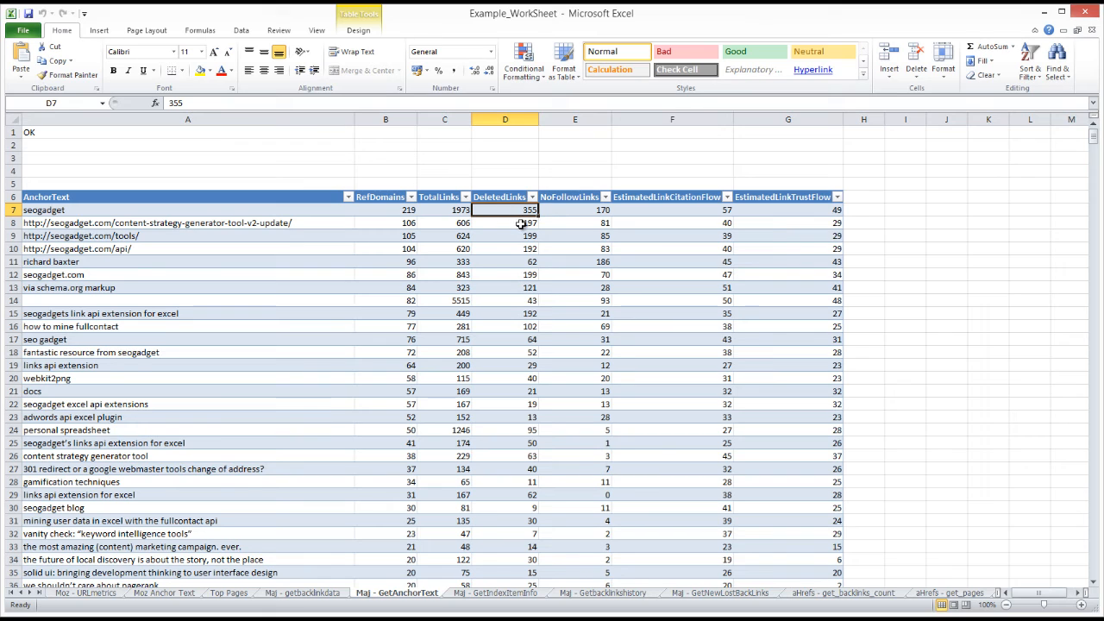
Check the NoFollowLinks, EstimatedLinkCitationFlow and EstimatedLinkTrustFlow values in the table's first rows
{"action": "left_click", "coordinate": [569, 212]}
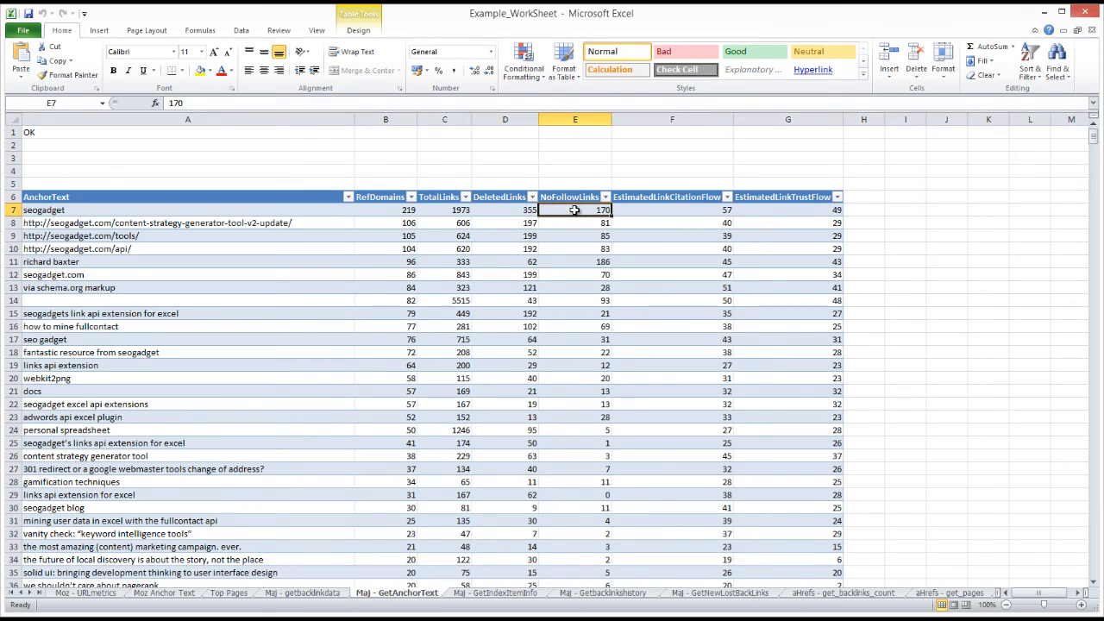
{"action": "left_click", "coordinate": [681, 213]}
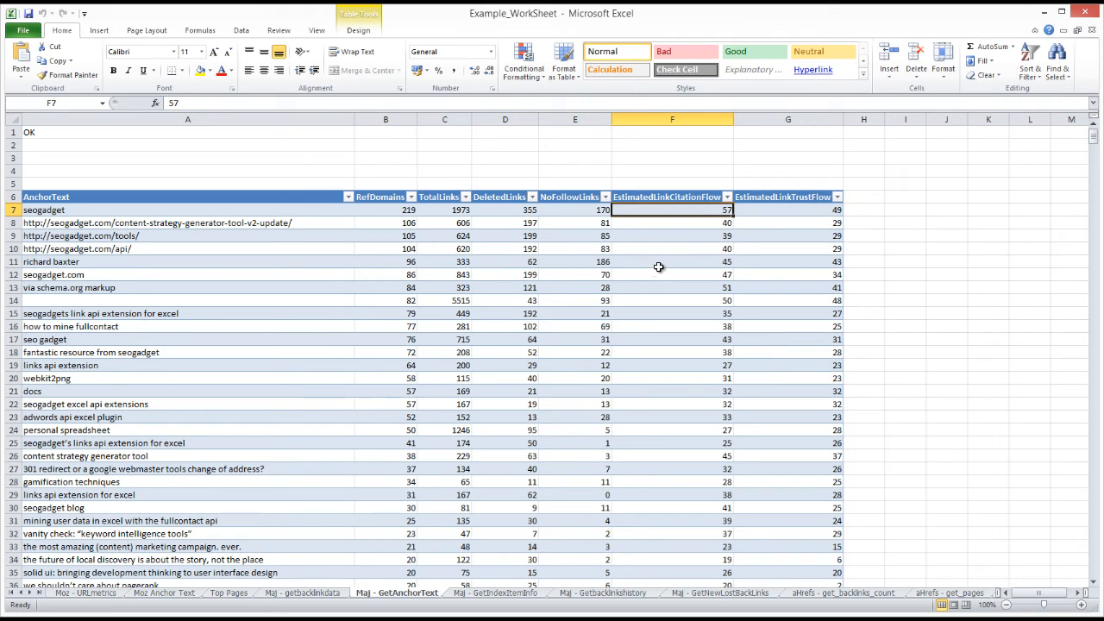
{"action": "left_click", "coordinate": [761, 213]}
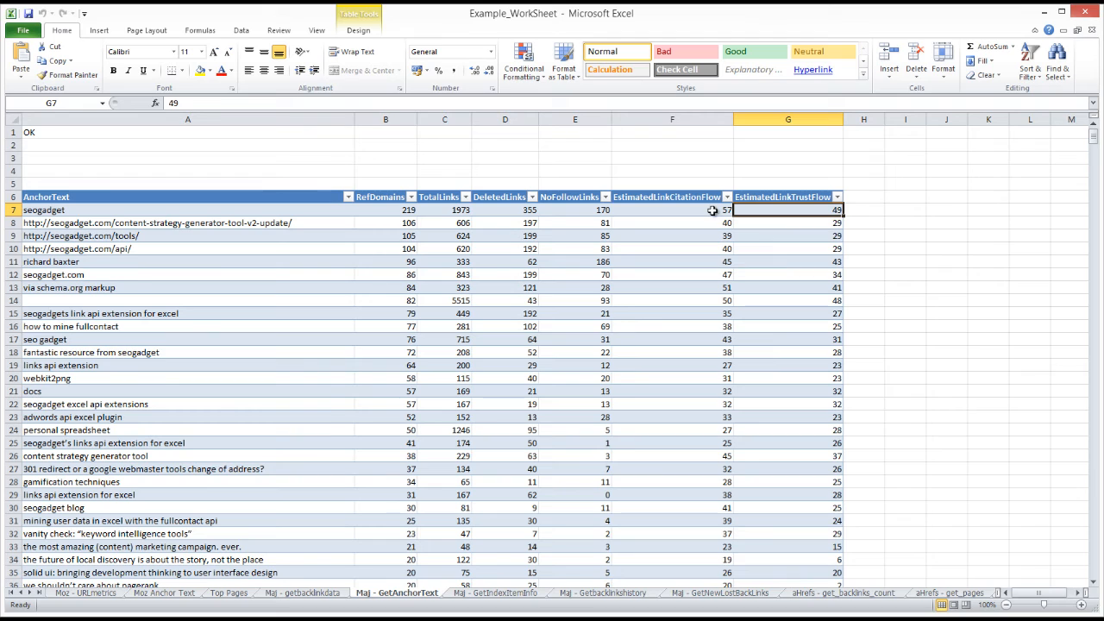
{"action": "left_click", "coordinate": [762, 234]}
{"action": "left_click", "coordinate": [761, 210]}
{"action": "left_click", "coordinate": [782, 226]}
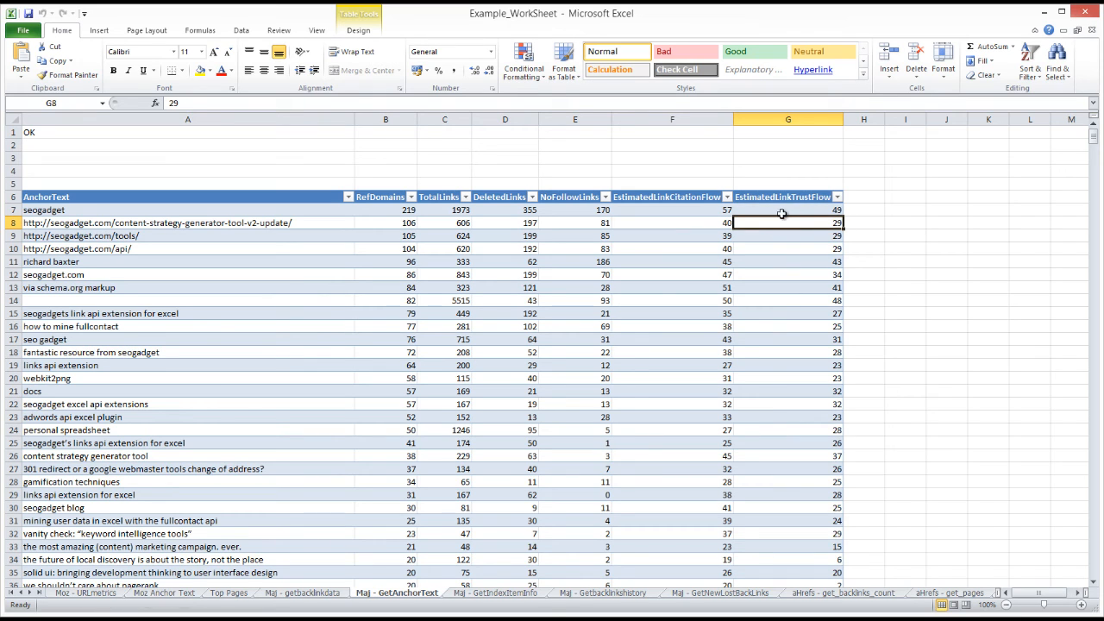
Check the EstimatedLinkTrustFlow values of the seogadget anchor and the blank anchor text row
{"action": "left_click", "coordinate": [783, 211]}
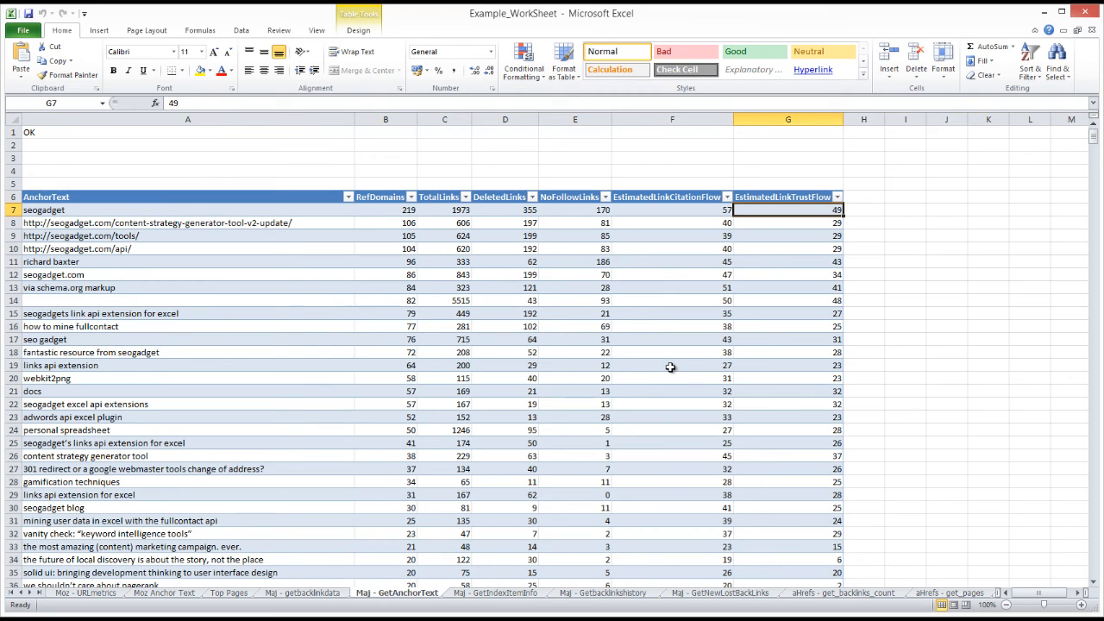
{"action": "left_click", "coordinate": [800, 300]}
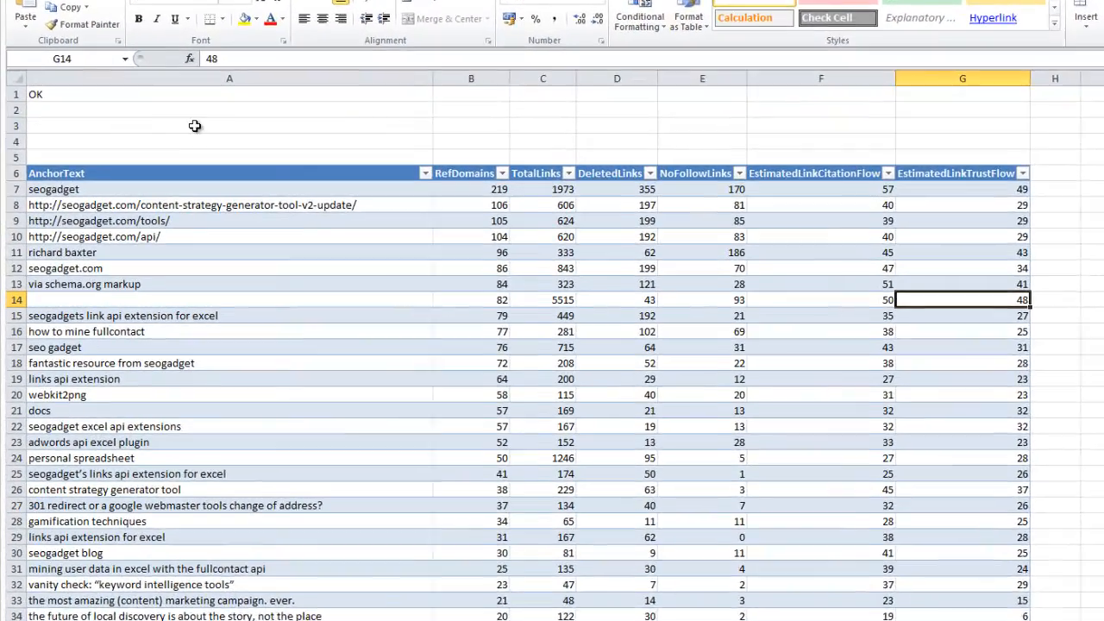
Change the data source argument of the majesticAPI_toRange formula in A1 to "historic" and re-run it to refresh the anchor text table
{"action": "left_click", "coordinate": [140, 94]}
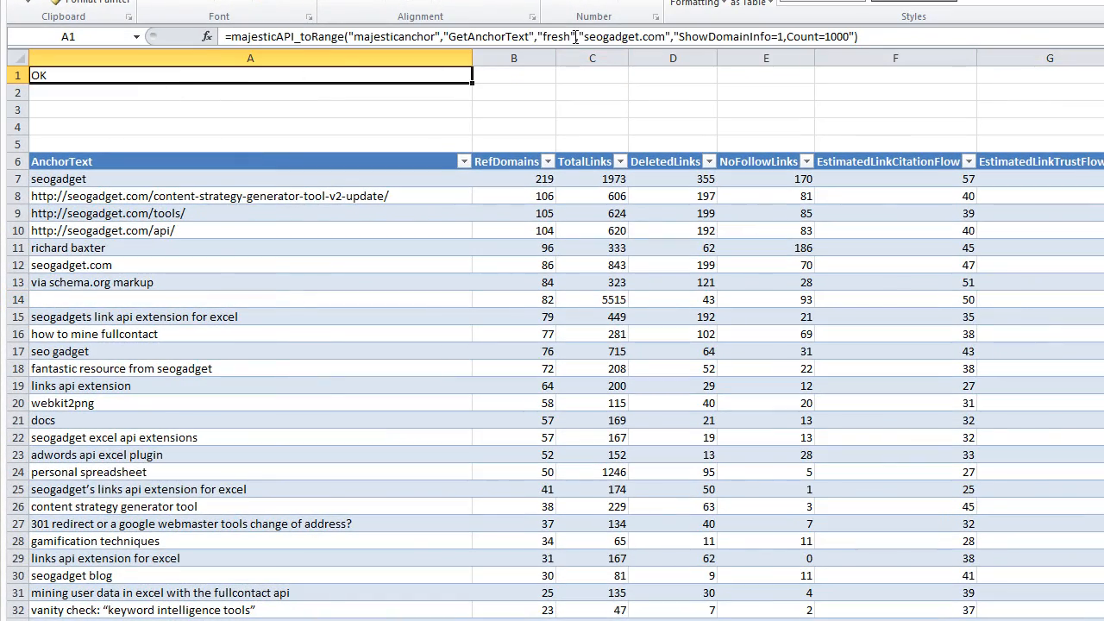
{"action": "left_click", "coordinate": [575, 38]}
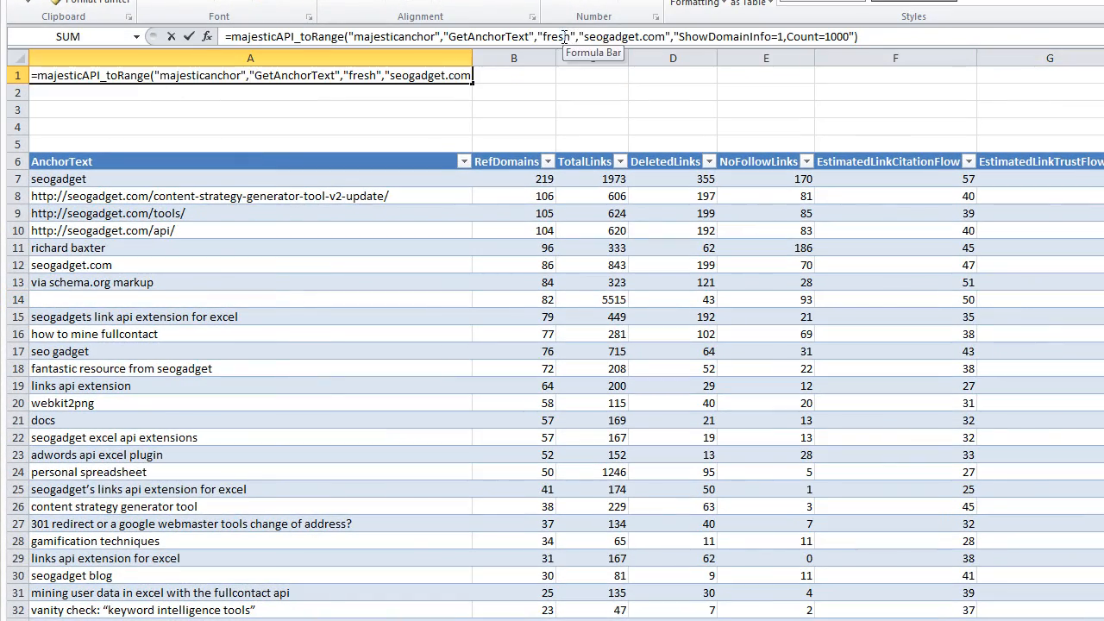
{"action": "left_click_drag", "start_coordinate": [572, 38], "coordinate": [542, 38]}
{"action": "type", "text": "hist"}
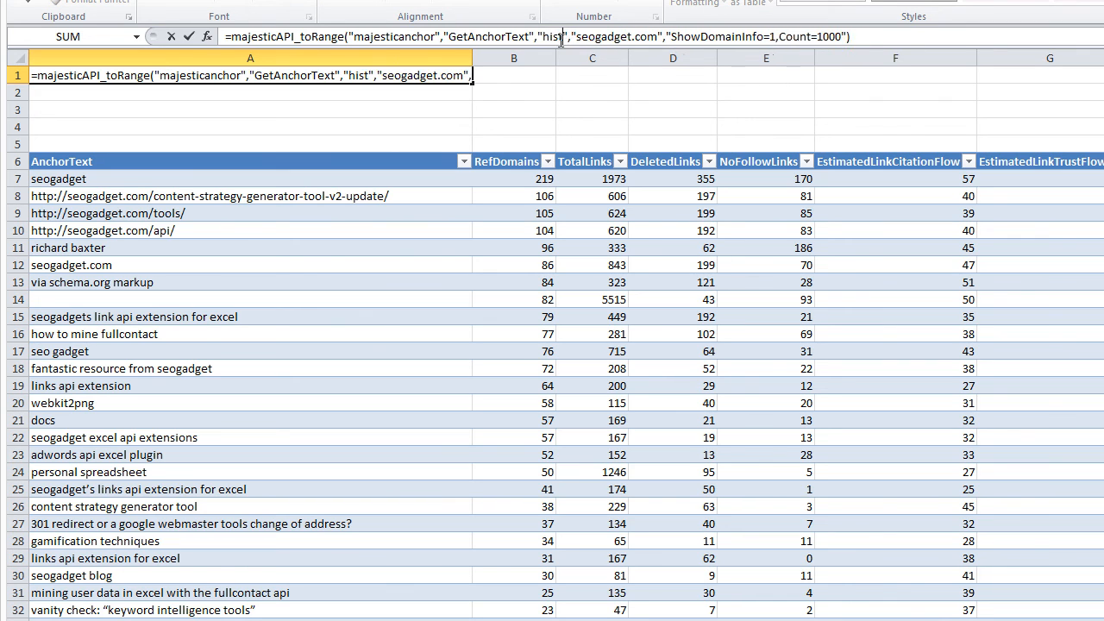
{"action": "type", "text": "oric"}
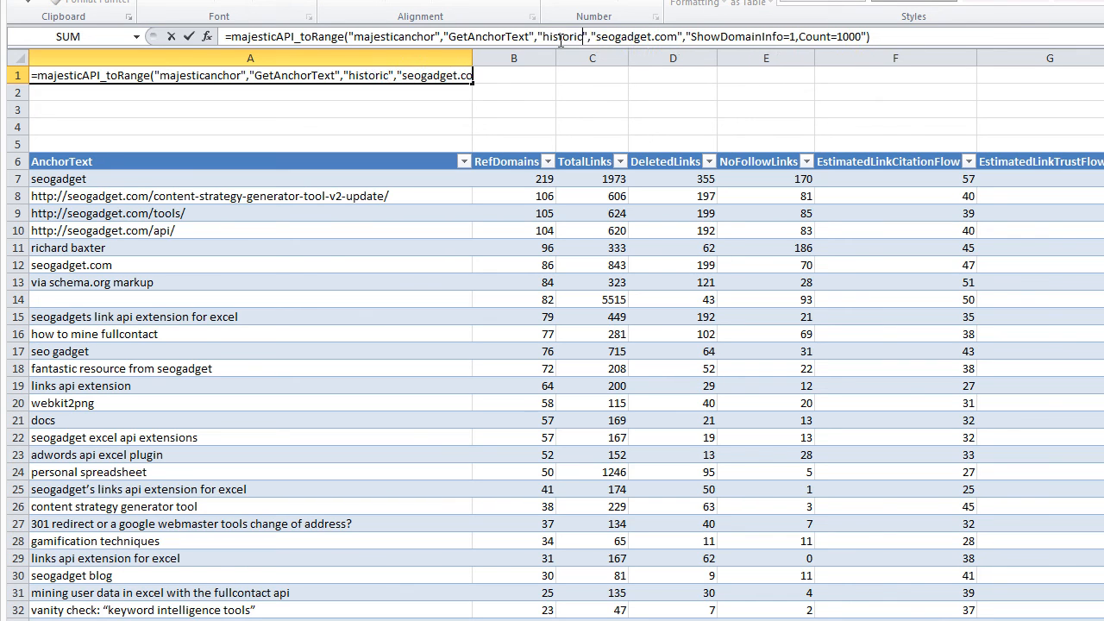
{"action": "left_click", "coordinate": [559, 40]}
{"action": "key", "text": "Return"}
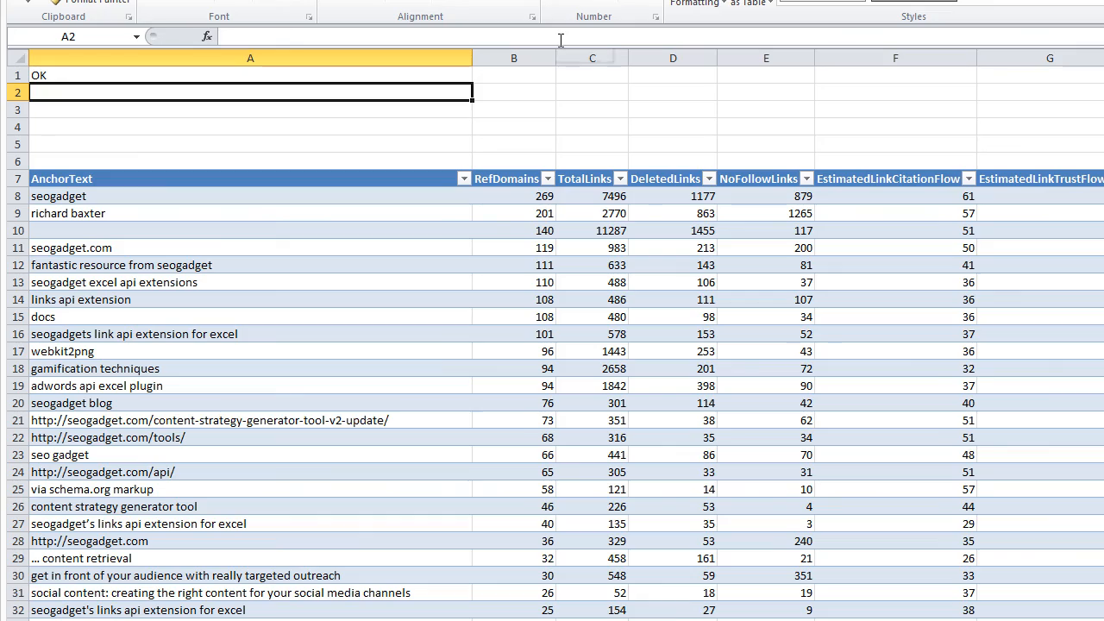